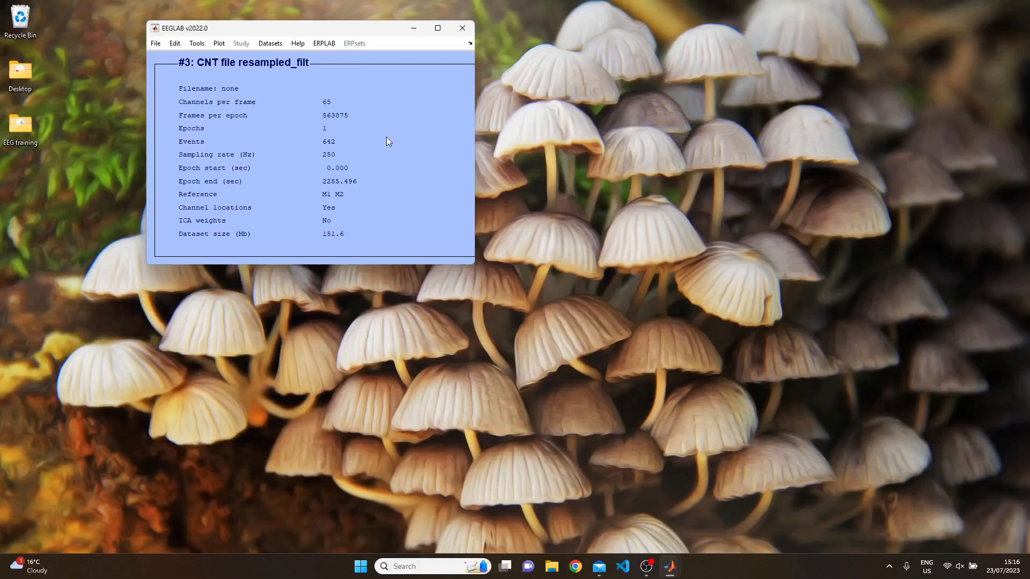
# Open ERPLAB's Delete Time Segments (continuous EEG) dialog from the ERPLAB menu.
pyautogui.click(323, 44)
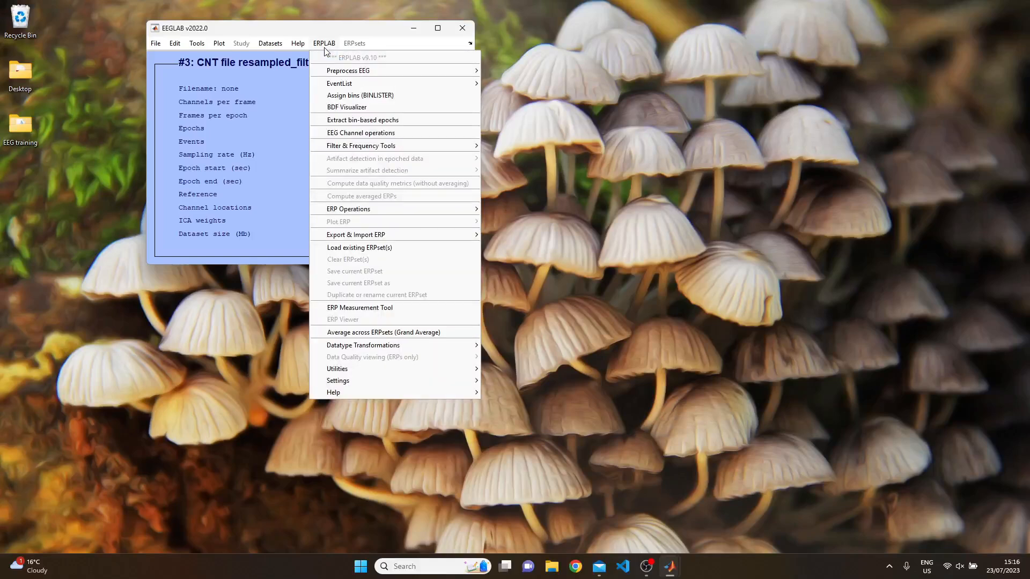
pyautogui.moveTo(335, 72)
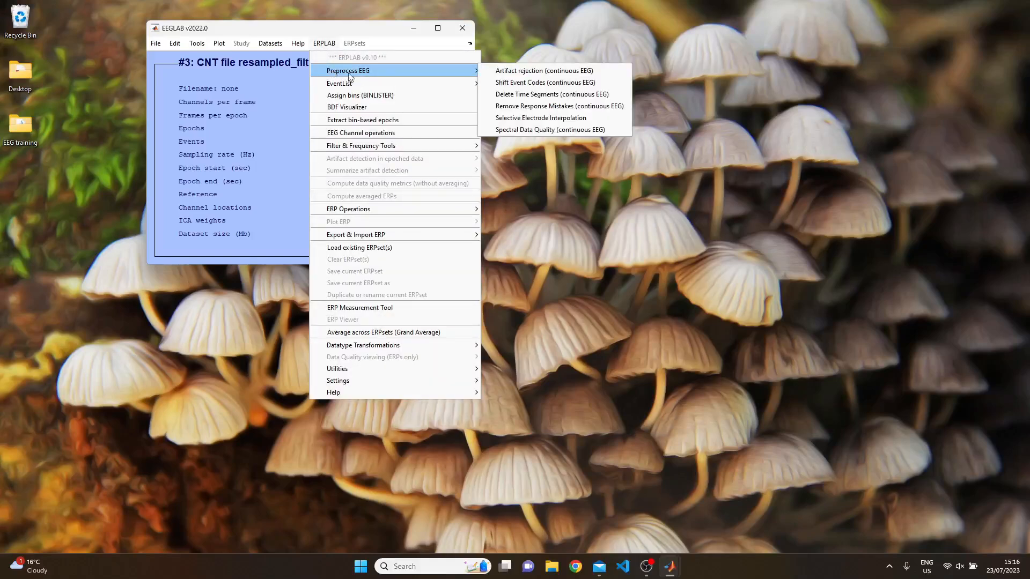
pyautogui.click(508, 101)
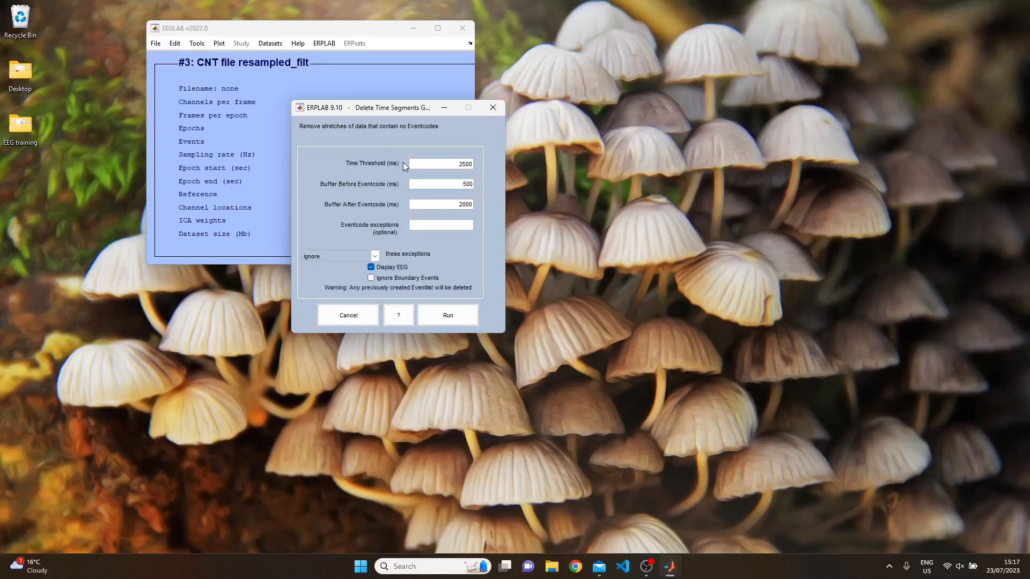
# Set time threshold 1500 ms, buffer before 500 ms, buffer after 1500 ms, and ignore boundary events.
pyautogui.moveTo(454, 167); pyautogui.dragTo(483, 165)
pyautogui.moveTo(457, 184); pyautogui.dragTo(481, 183)
pyautogui.moveTo(457, 204); pyautogui.dragTo(480, 203)
pyautogui.click(371, 279)
# Run the deletion, page through the red-marked segments full-screen, then close the preview.
pyautogui.click(449, 314)
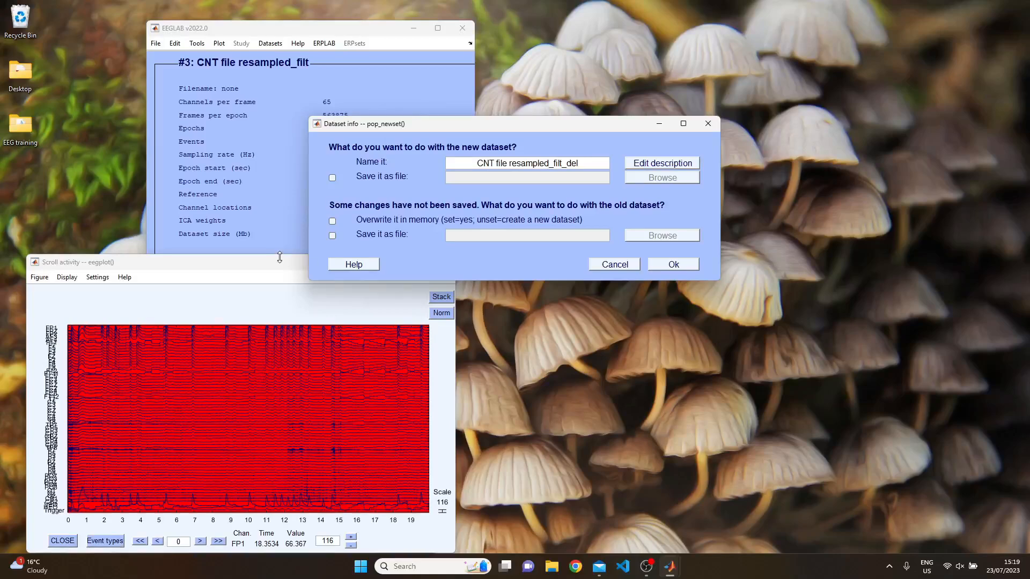
pyautogui.click(279, 257)
pyautogui.click(420, 261)
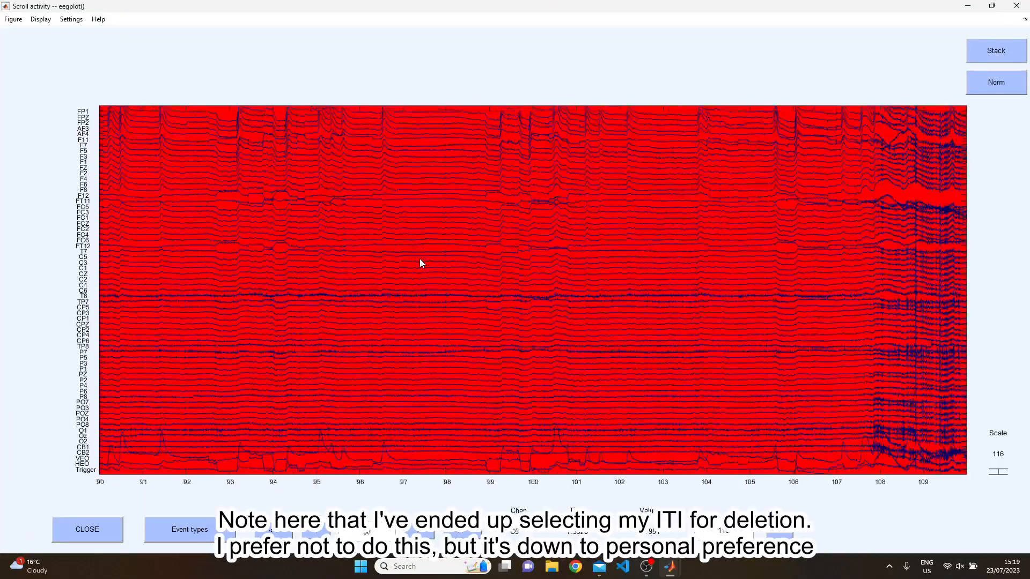
pyautogui.press('Right')
pyautogui.press('Right')
pyautogui.press('Right')
pyautogui.press('Right')
pyautogui.press('Right')
pyautogui.press('Right')
pyautogui.press('Right')
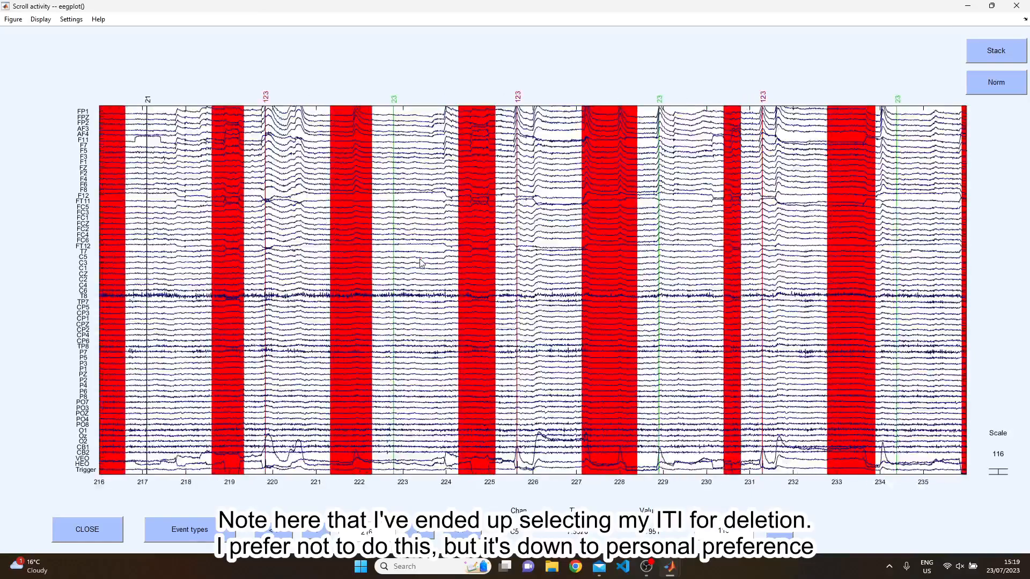
pyautogui.press('Right')
pyautogui.press('Right')
pyautogui.press('Right')
pyautogui.press('Right')
pyautogui.press('Right')
pyautogui.press('Right')
pyautogui.press('Right')
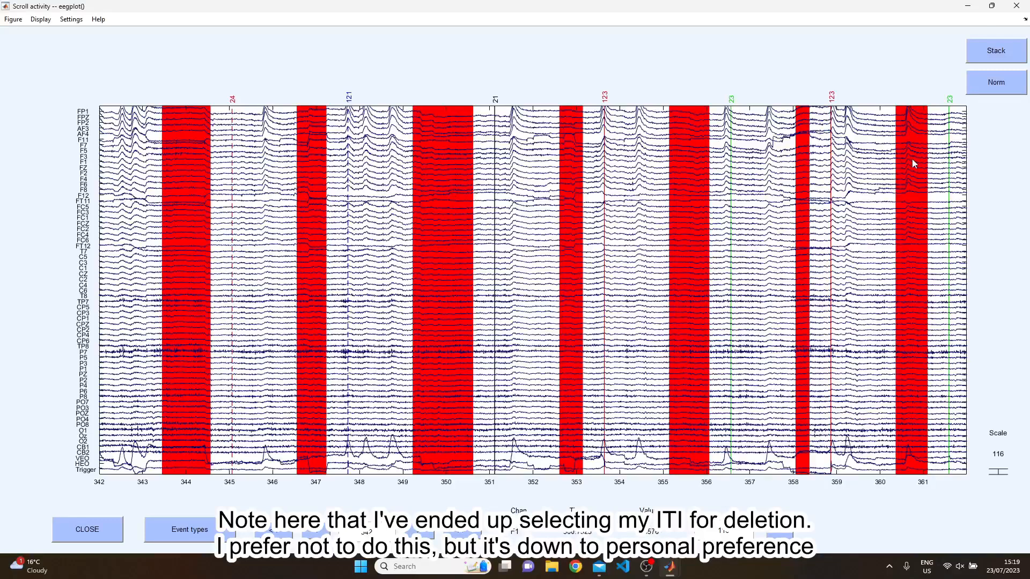
pyautogui.click(1016, 6)
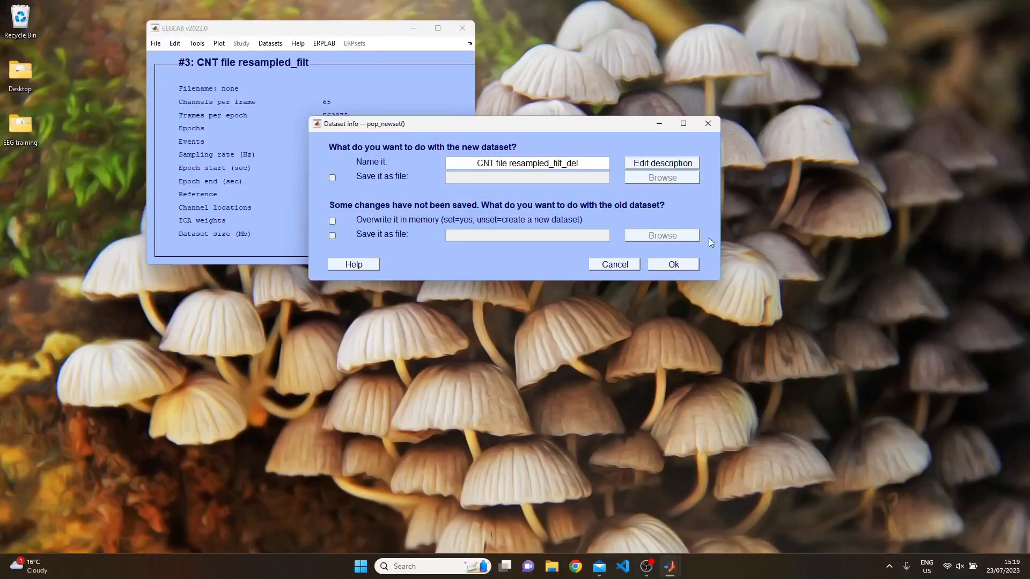
# Store the trimmed data as dataset #4 and open it in Inspect/reject data by eye.
pyautogui.click(673, 264)
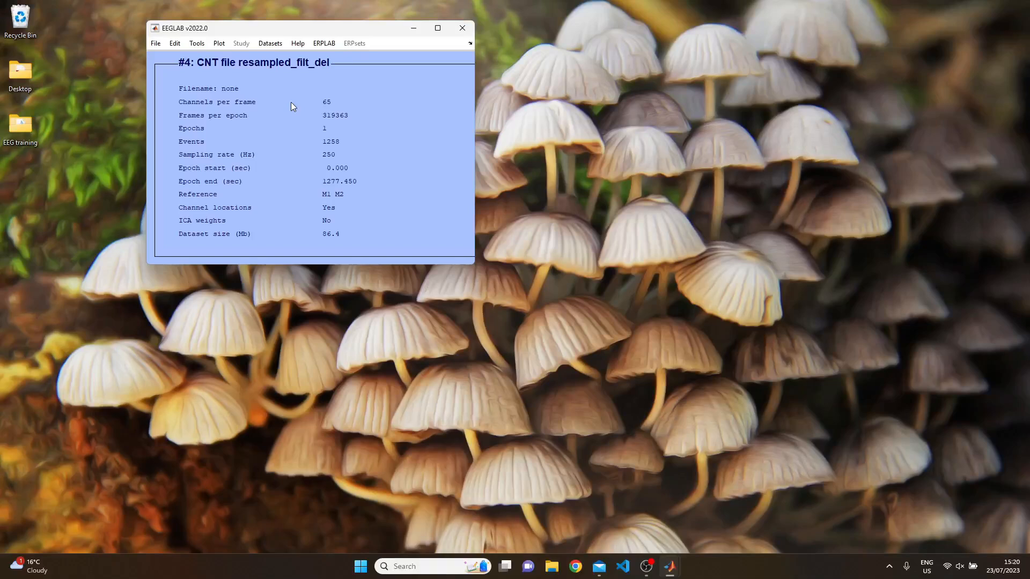
pyautogui.click(201, 46)
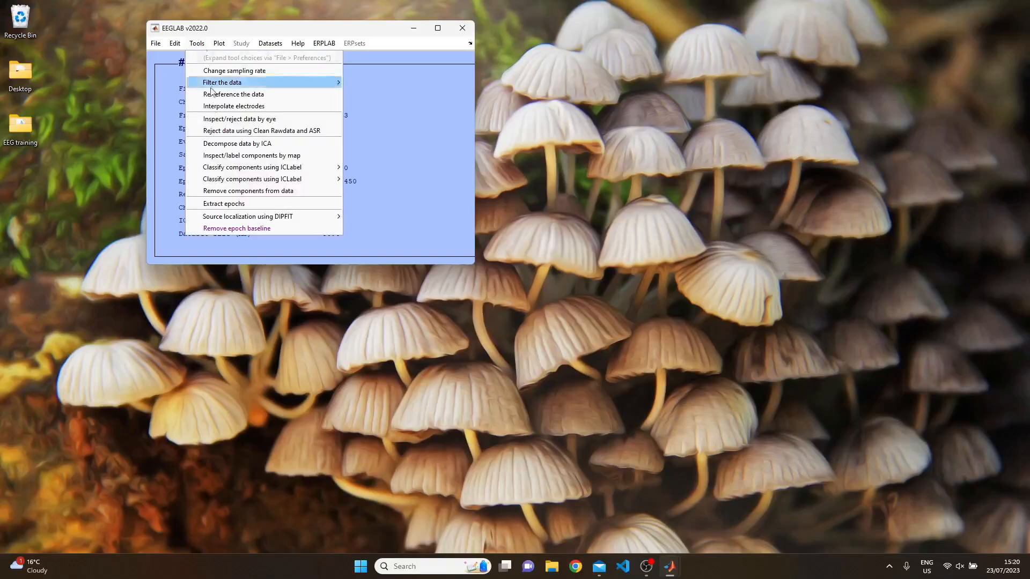
pyautogui.click(214, 119)
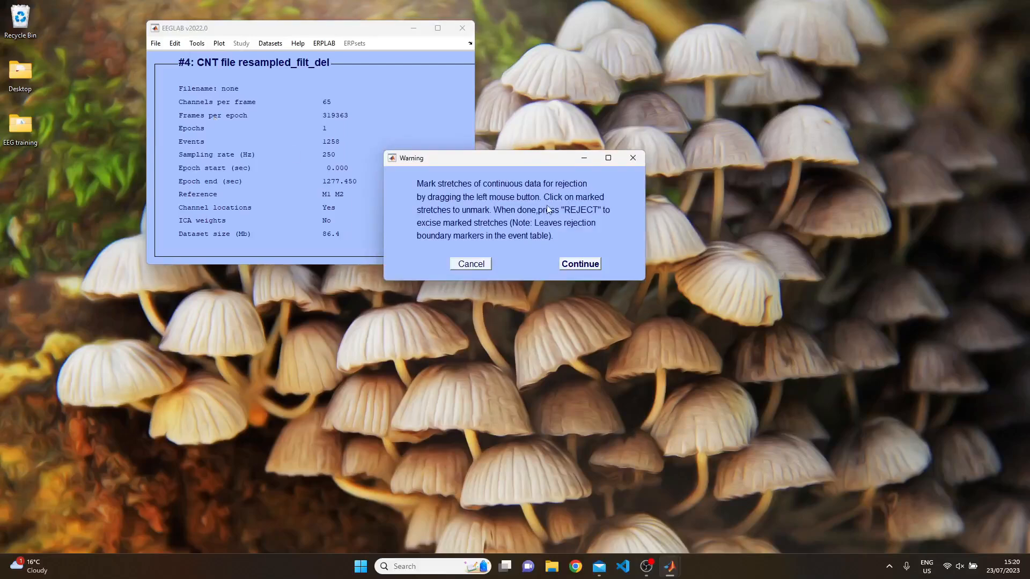
pyautogui.click(578, 263)
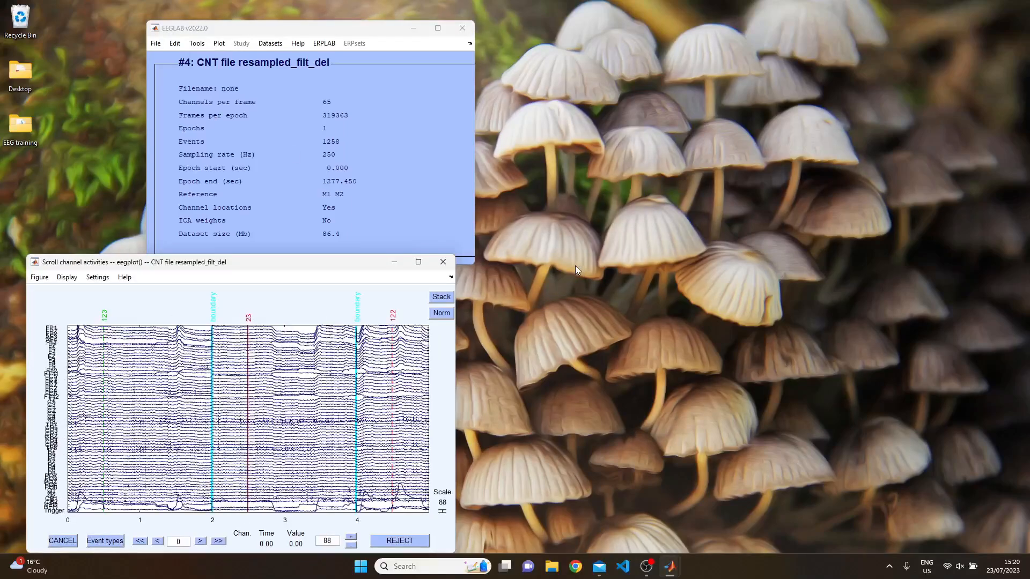
# Go full-screen at the 49.5 s page, mark about 52.45–53.8 s for rejection, then unmark it.
pyautogui.click(419, 262)
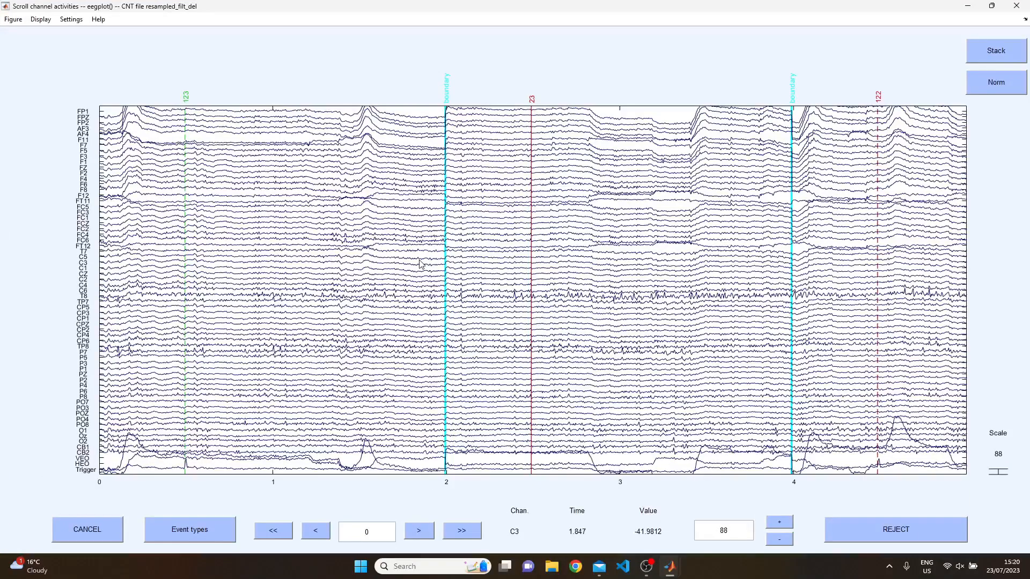
pyautogui.press('Right')
pyautogui.press('Right')
pyautogui.press('Right')
pyautogui.press('Right')
pyautogui.press('Right')
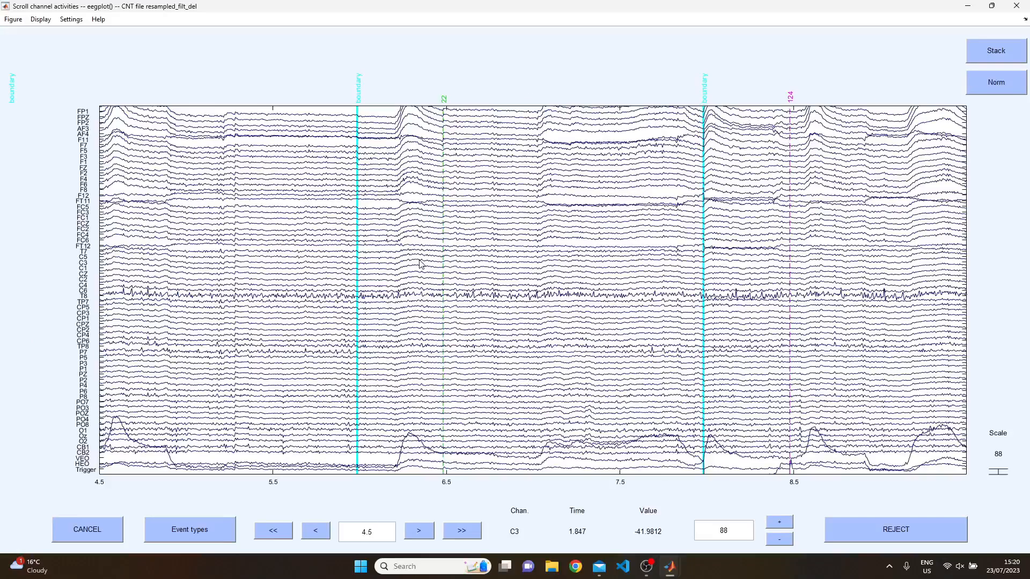
pyautogui.press('Right')
pyautogui.press('Right')
pyautogui.press('Right')
pyautogui.press('Right')
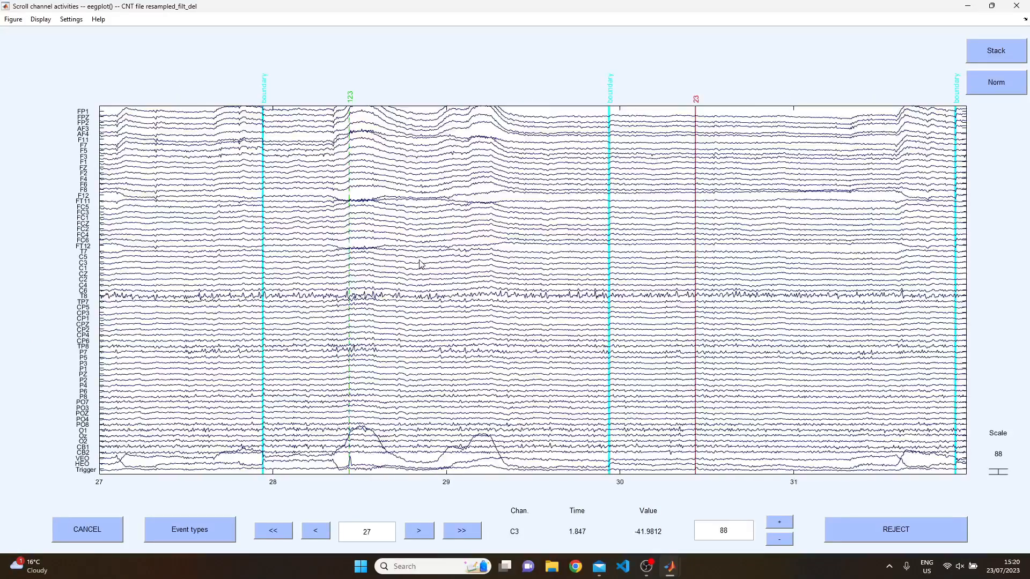
pyautogui.press('Right')
pyautogui.press('Right')
pyautogui.press('Right')
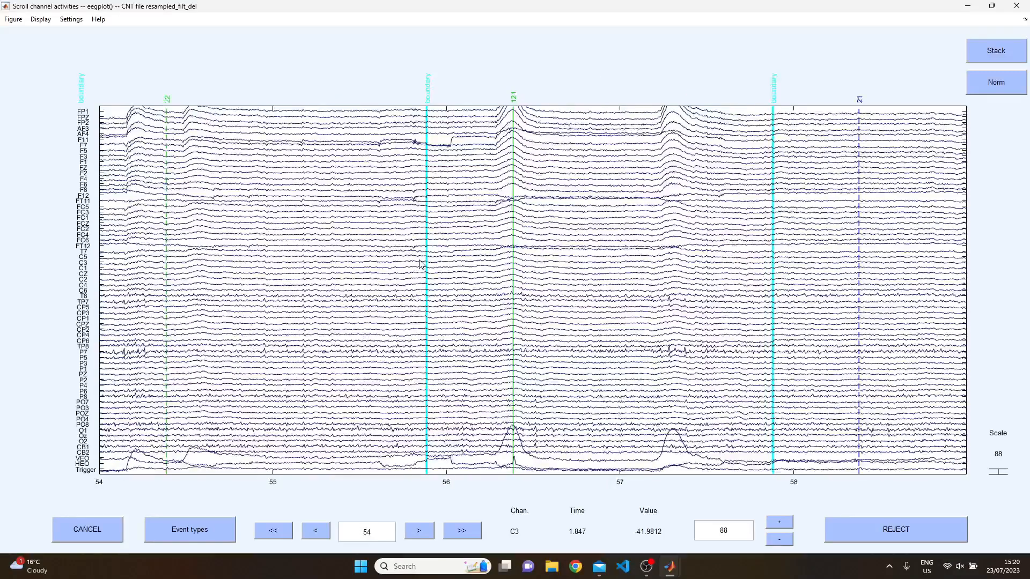
pyautogui.press('Left')
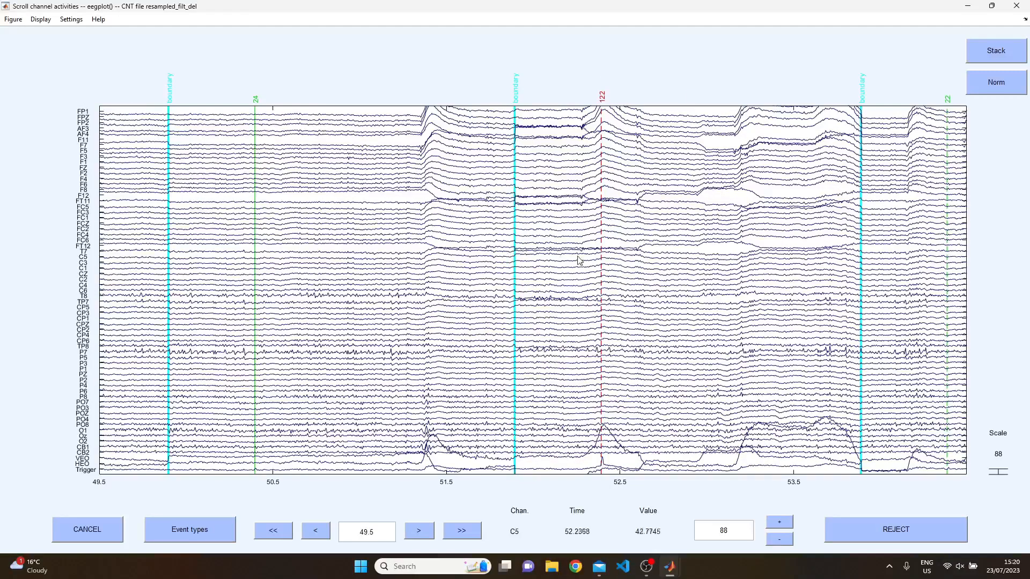
pyautogui.moveTo(610, 261); pyautogui.dragTo(864, 259)
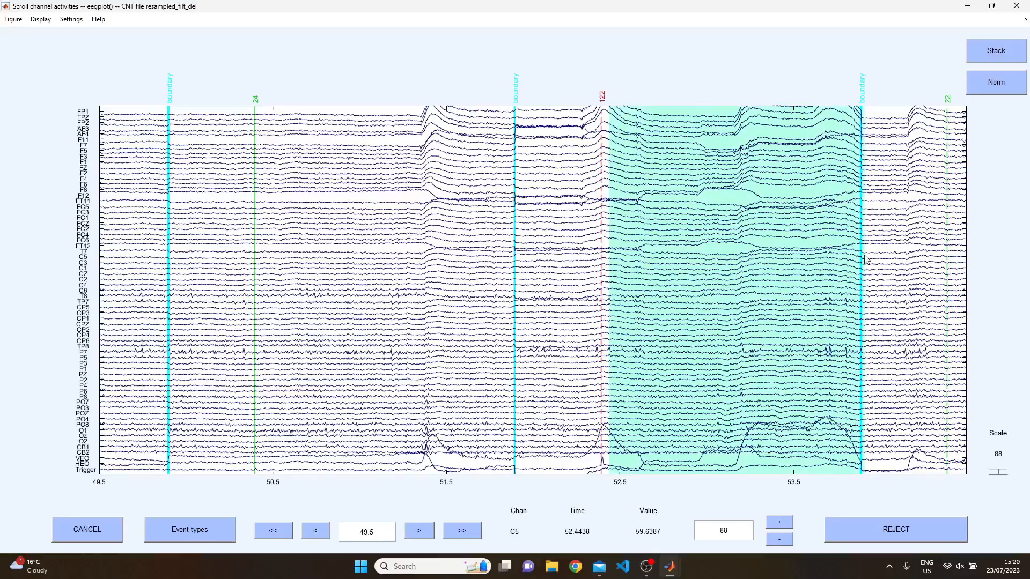
pyautogui.click(782, 264)
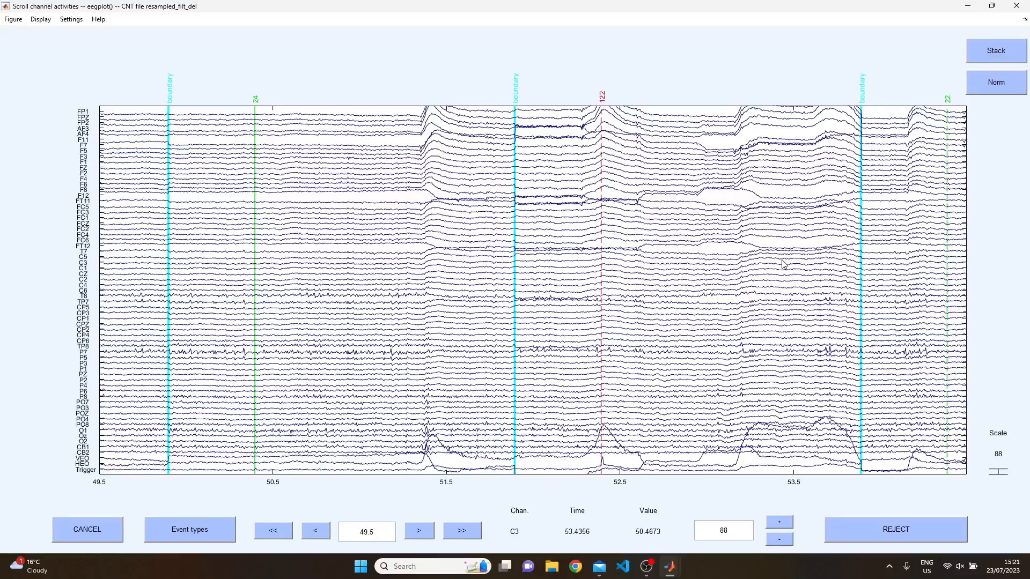
# Re-mark and unmark 52.3–53.8 s, then mark about 52.2–53.8 s and page back to earlier data.
pyautogui.moveTo(581, 274); pyautogui.dragTo(751, 280)
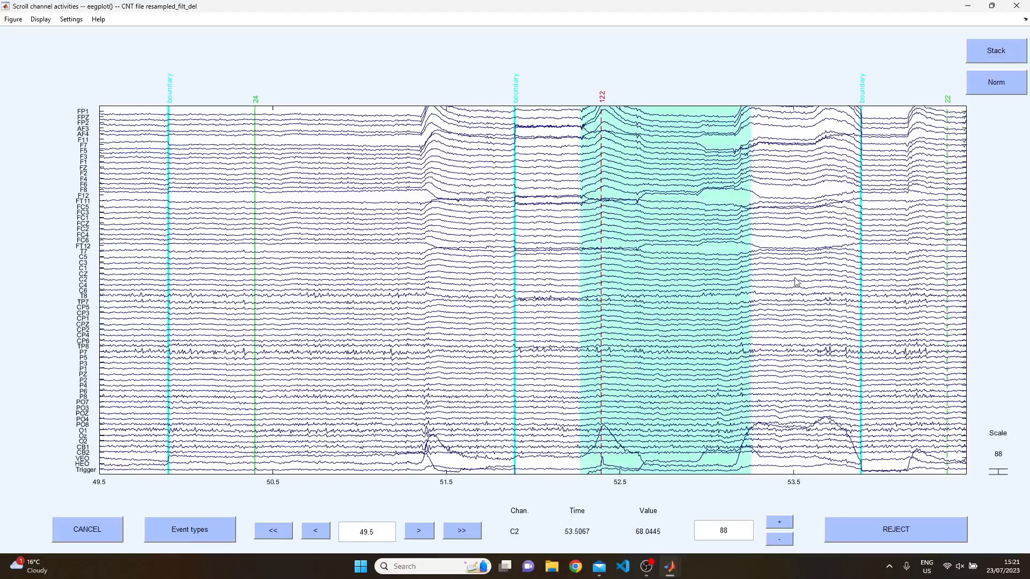
pyautogui.moveTo(849, 278); pyautogui.dragTo(727, 285)
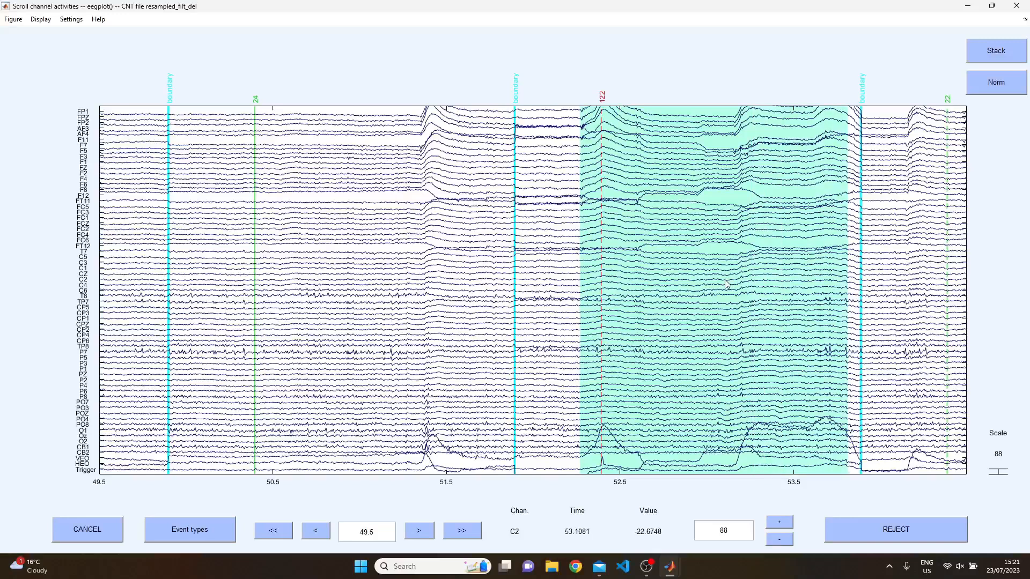
pyautogui.click(725, 283)
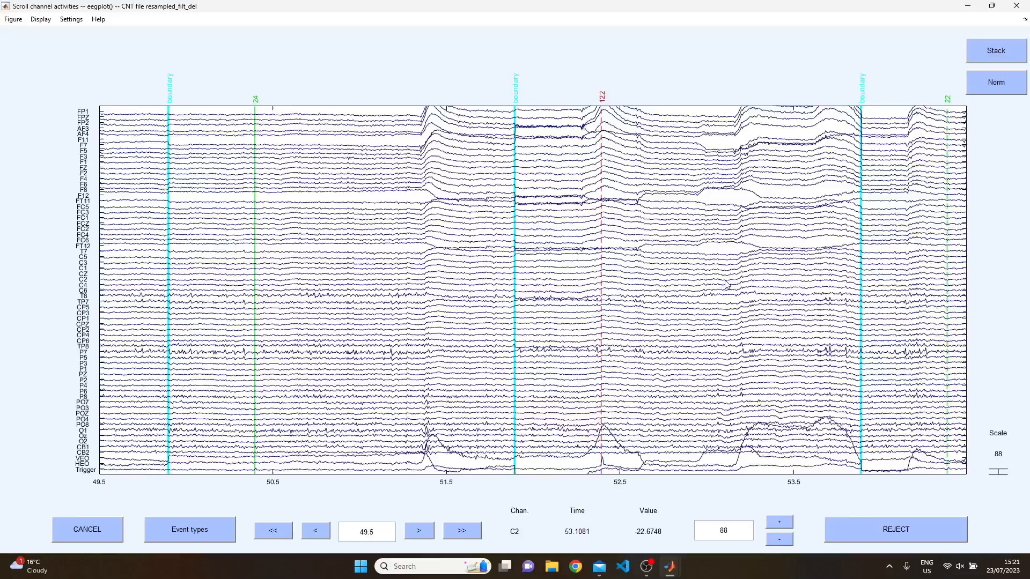
pyautogui.press('Right')
pyautogui.press('Right')
pyautogui.press('Left')
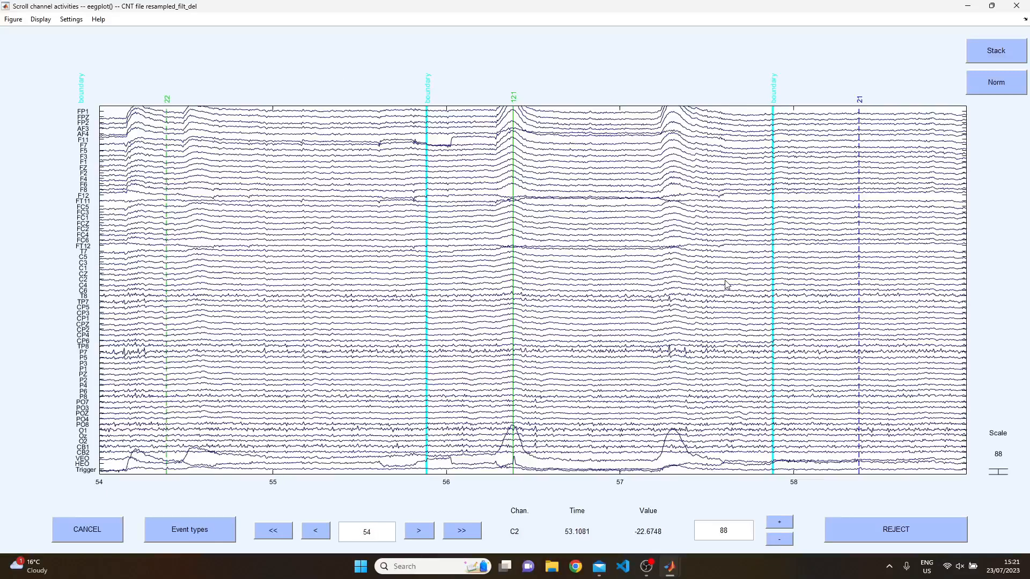
pyautogui.press('Left')
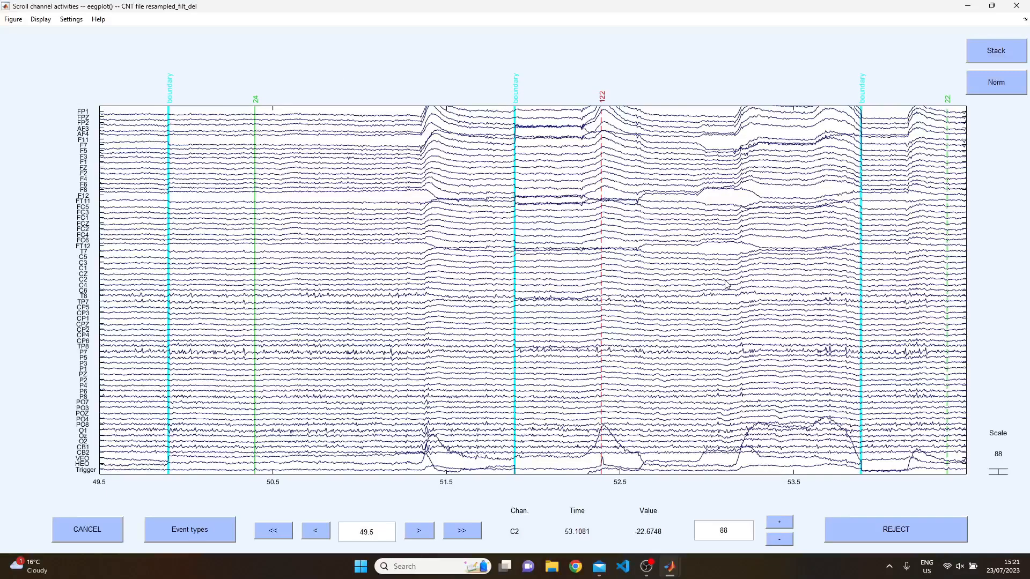
pyautogui.moveTo(575, 235); pyautogui.dragTo(599, 244)
pyautogui.moveTo(703, 259); pyautogui.dragTo(872, 276)
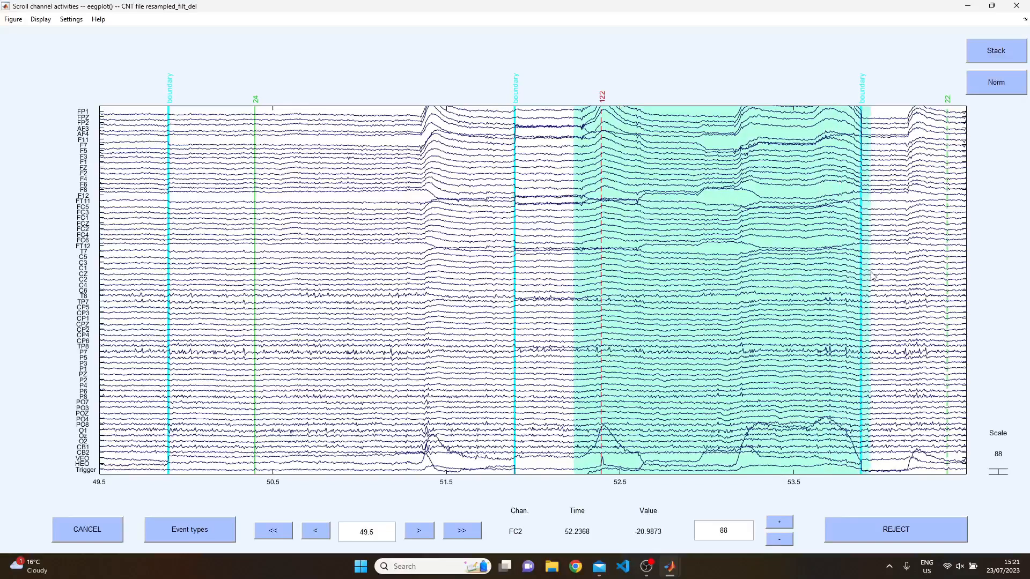
pyautogui.press('Left')
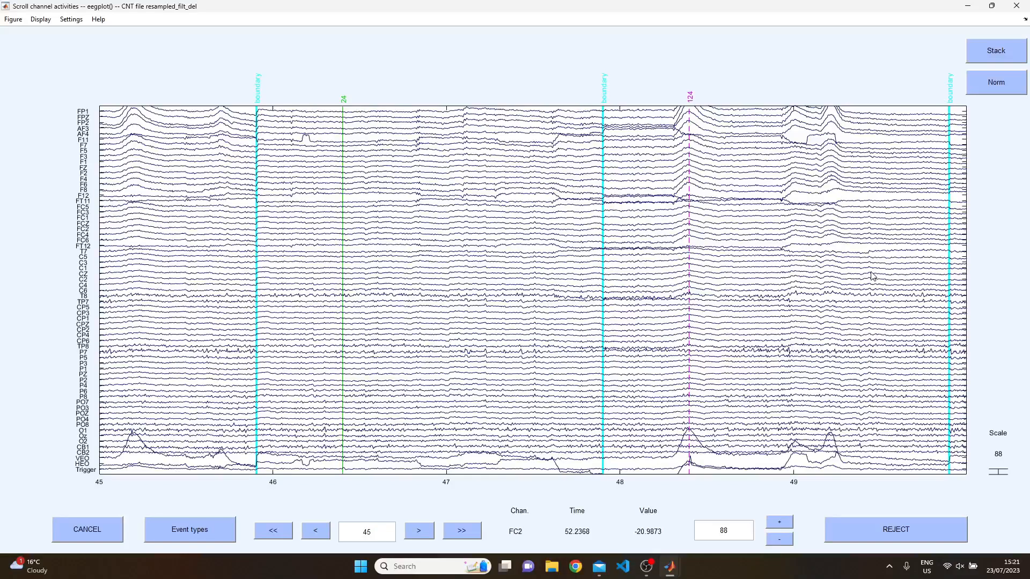
pyautogui.press('Left')
pyautogui.press('Left')
pyautogui.press('Left')
pyautogui.press('Left')
pyautogui.press('Left')
pyautogui.press('Left')
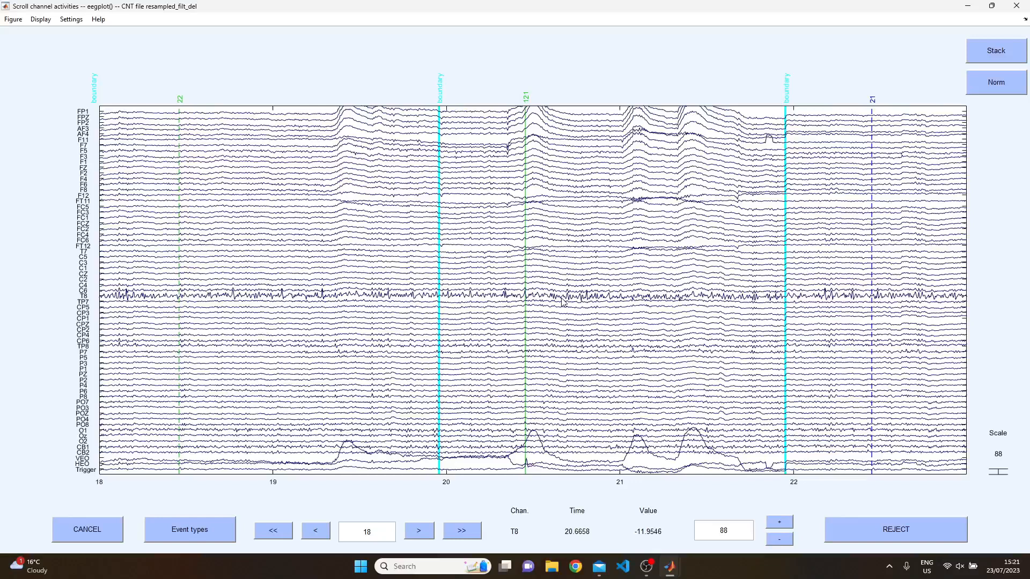
# Close the scroll view and save the new dataset to file P1_preproc1.
pyautogui.click(839, 533)
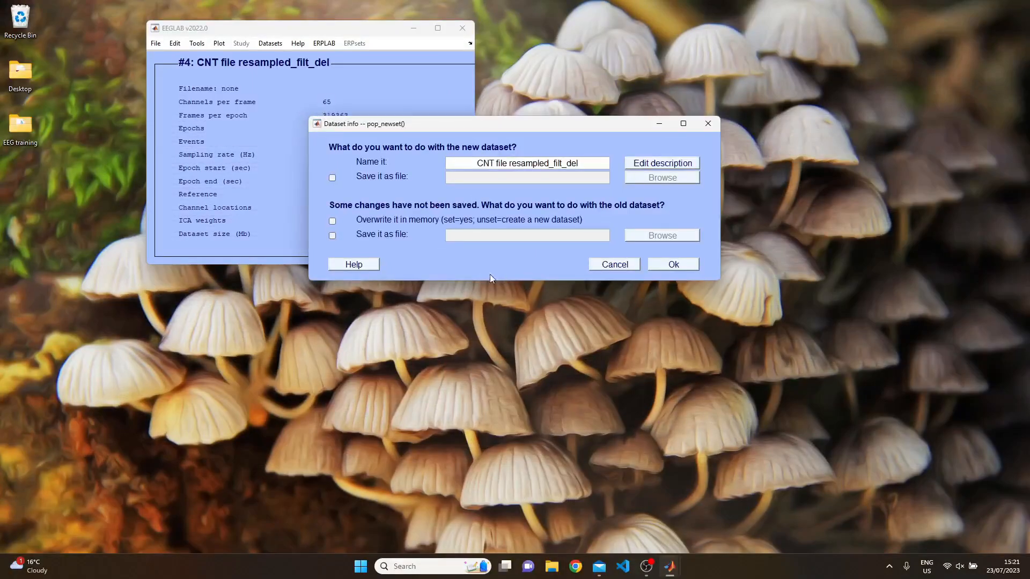
pyautogui.click(330, 177)
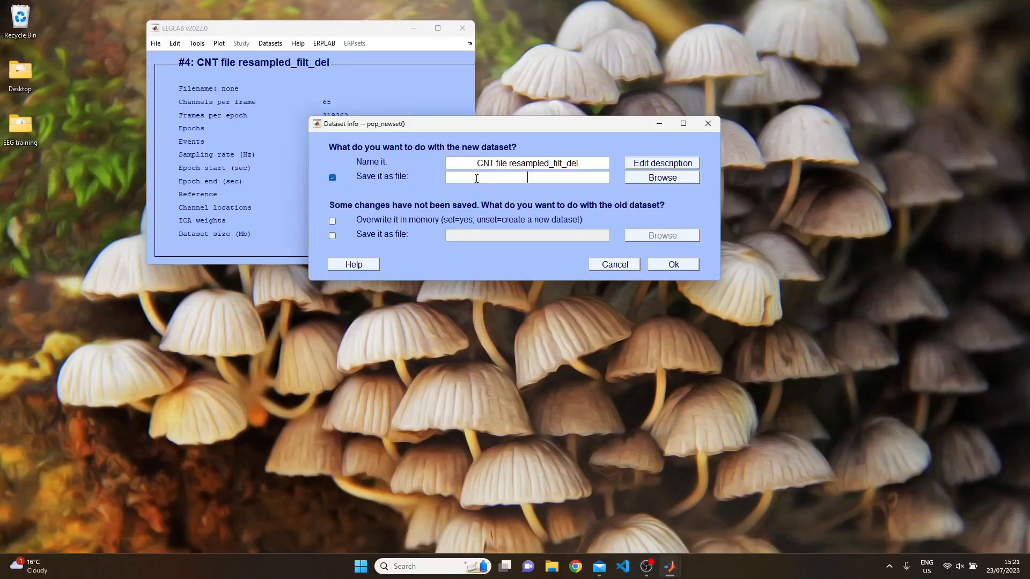
pyautogui.write('P1_preproc1')
pyautogui.click(674, 264)
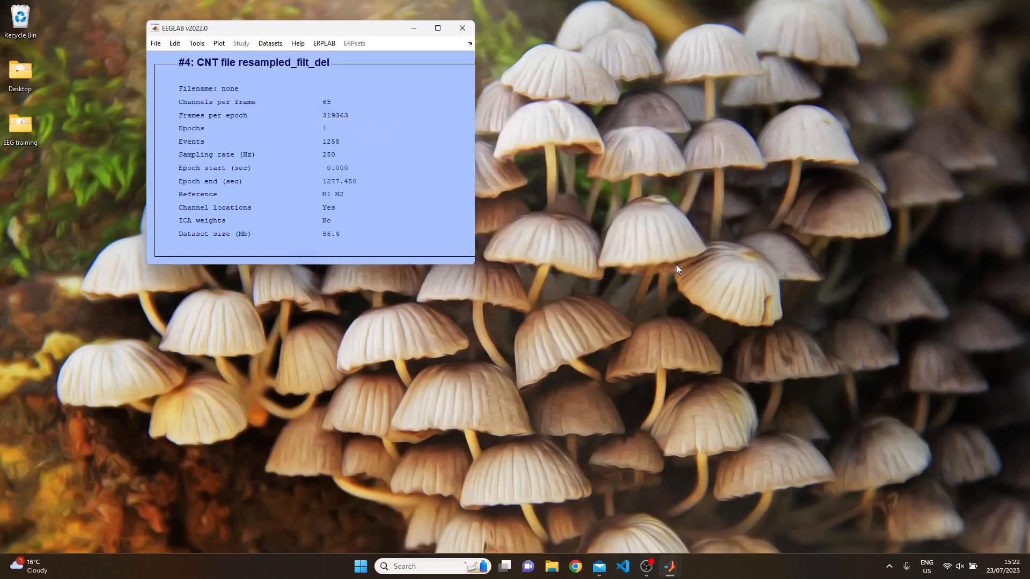